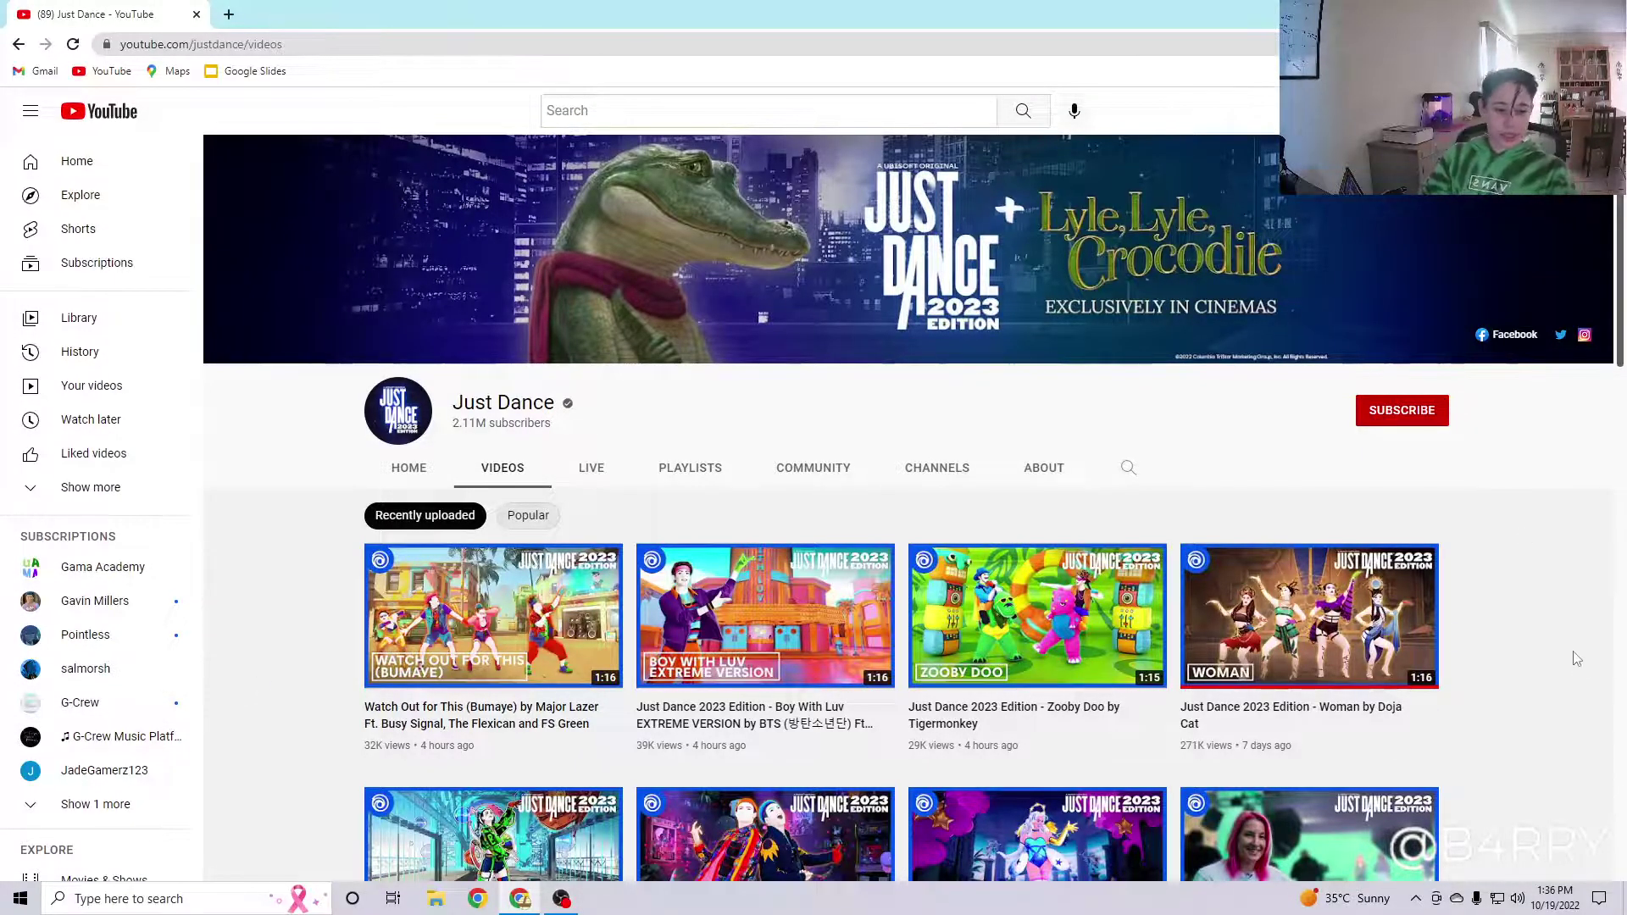
{"action": "scroll", "coordinate": [1575, 659], "scroll_direction": "down", "scroll_amount": 2}
{"action": "scroll", "coordinate": [1146, 636], "scroll_direction": "down", "scroll_amount": 2}
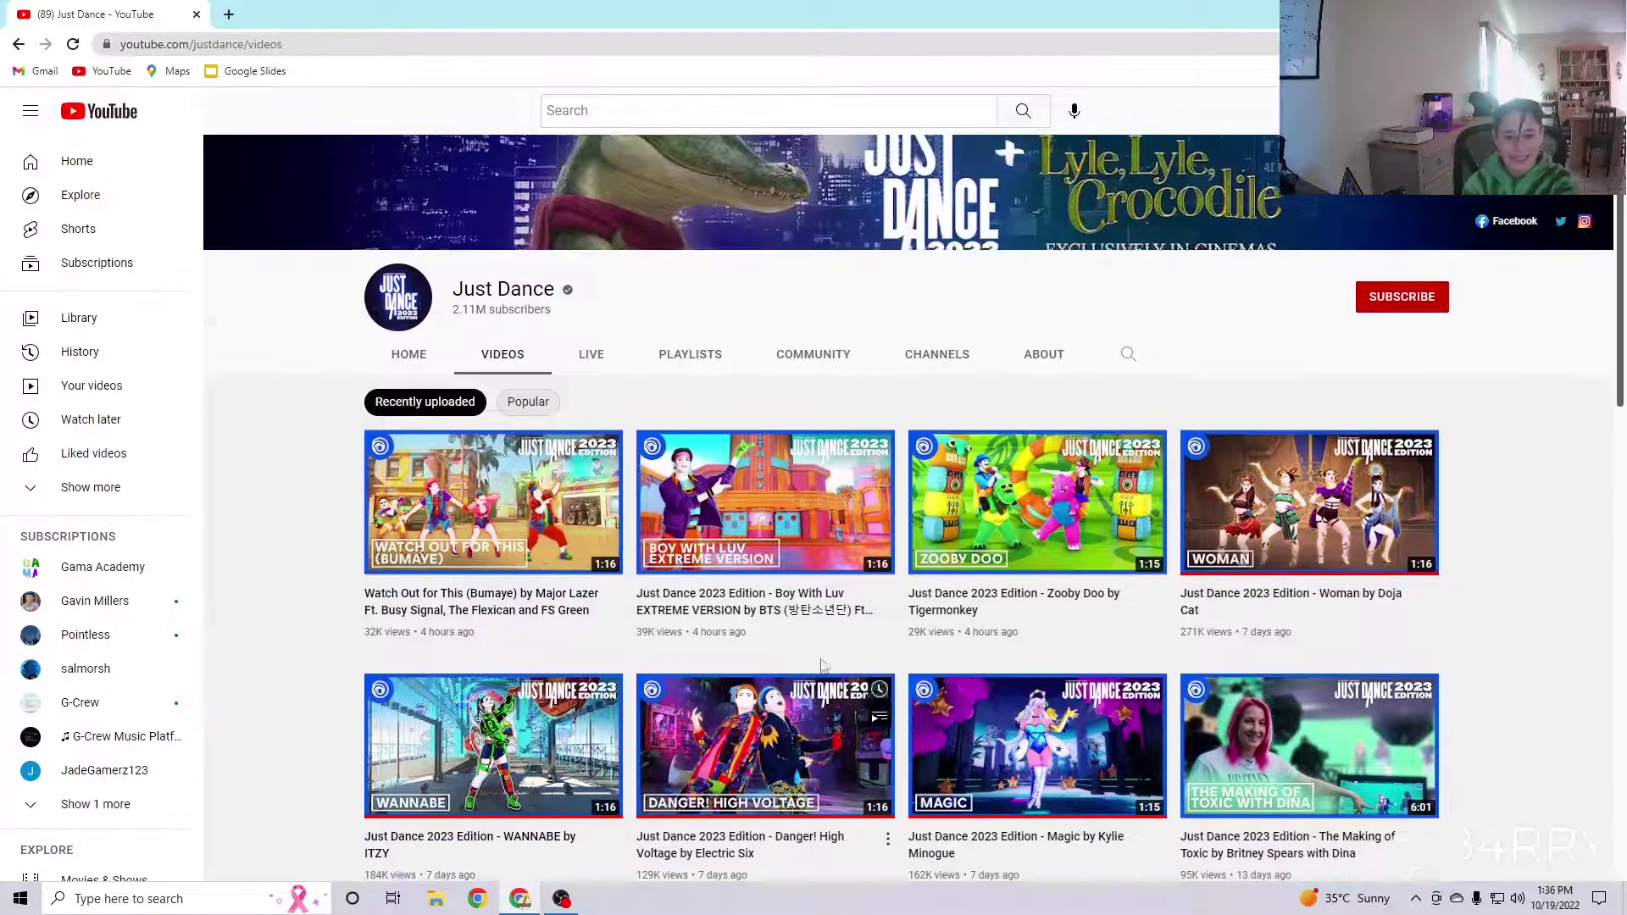
{"action": "scroll", "coordinate": [823, 663], "scroll_direction": "up", "scroll_amount": 2}
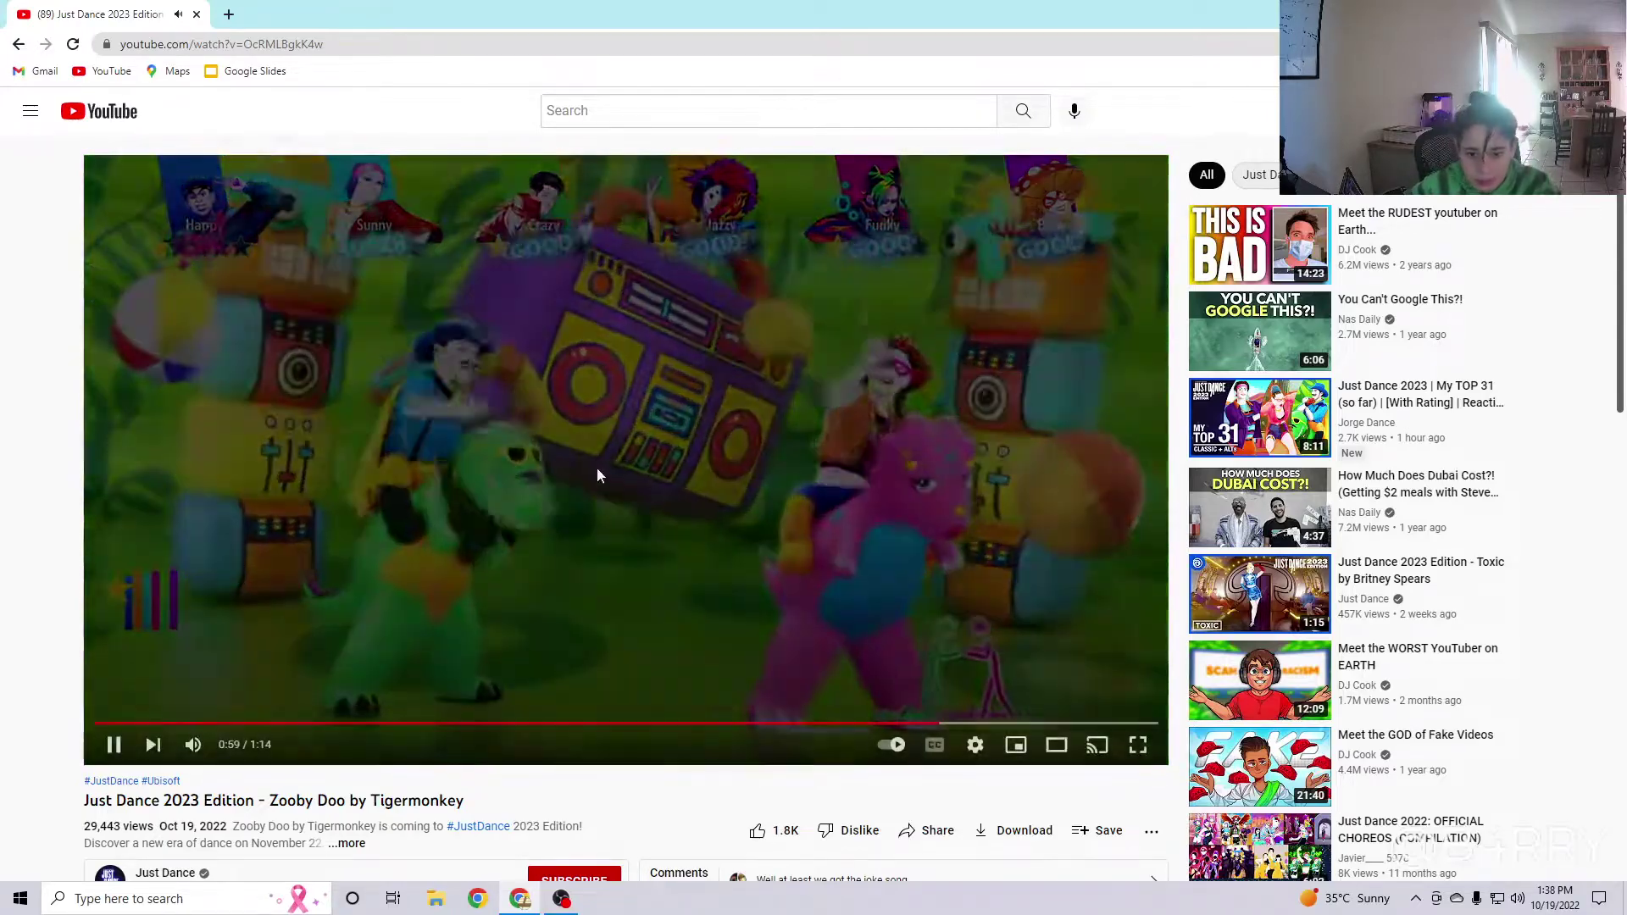
{"action": "scroll", "coordinate": [600, 465], "scroll_direction": "down", "scroll_amount": 2}
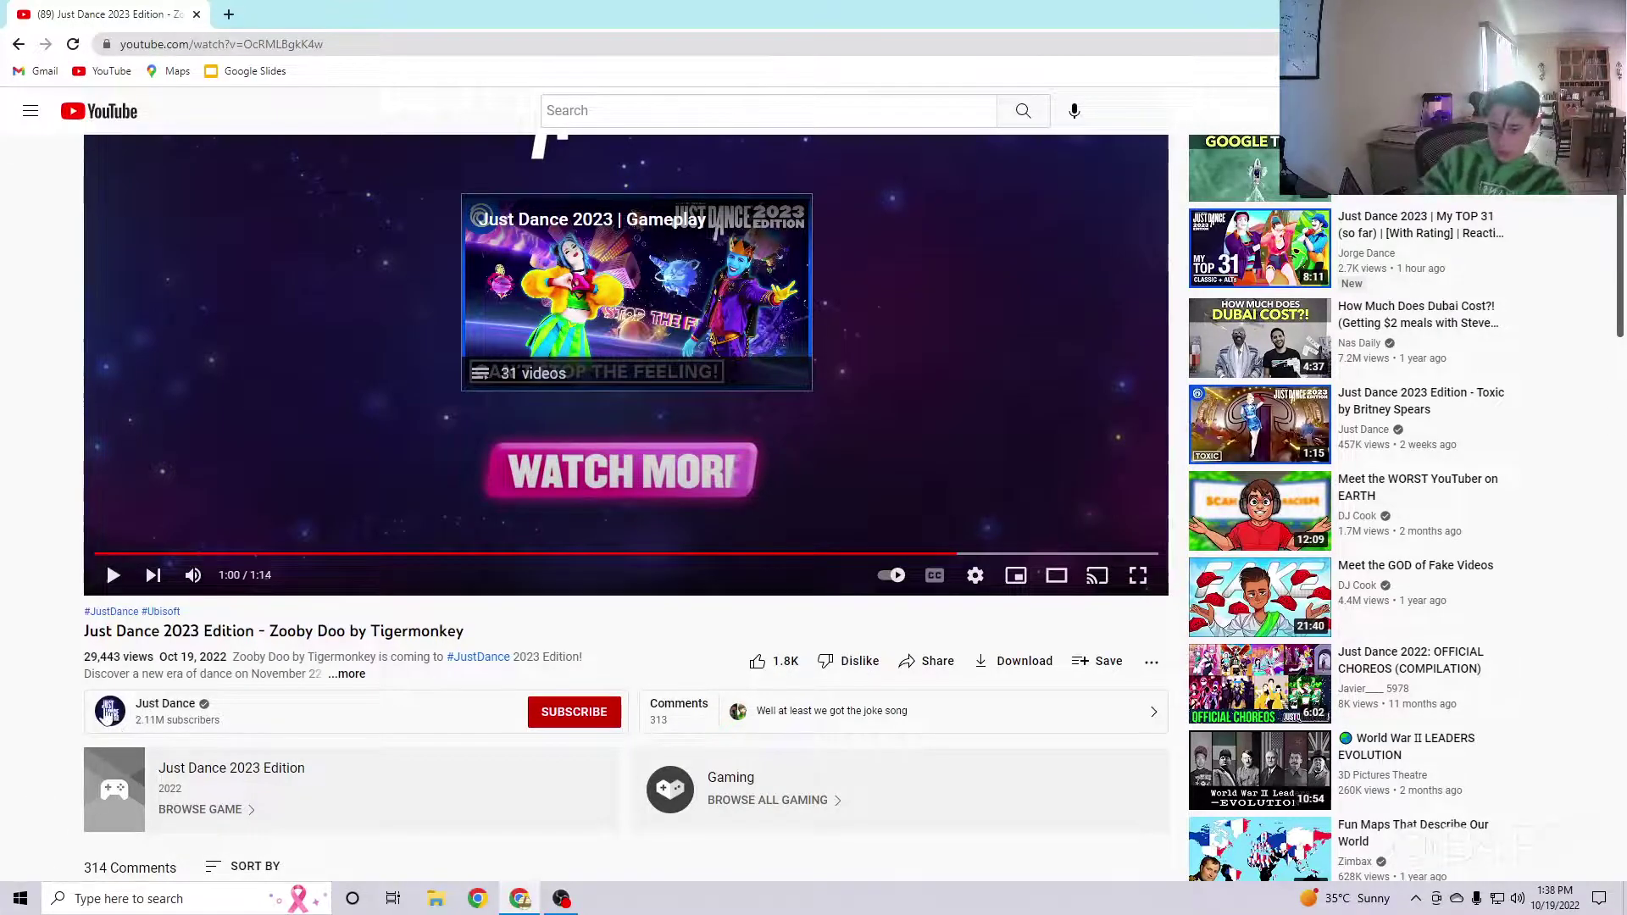
Step: From the Just Dance channel's video list, play the Boy With Luv EXTREME VERSION reveal and expand its description
{"action": "left_click", "coordinate": [167, 703]}
{"action": "left_click", "coordinate": [502, 467]}
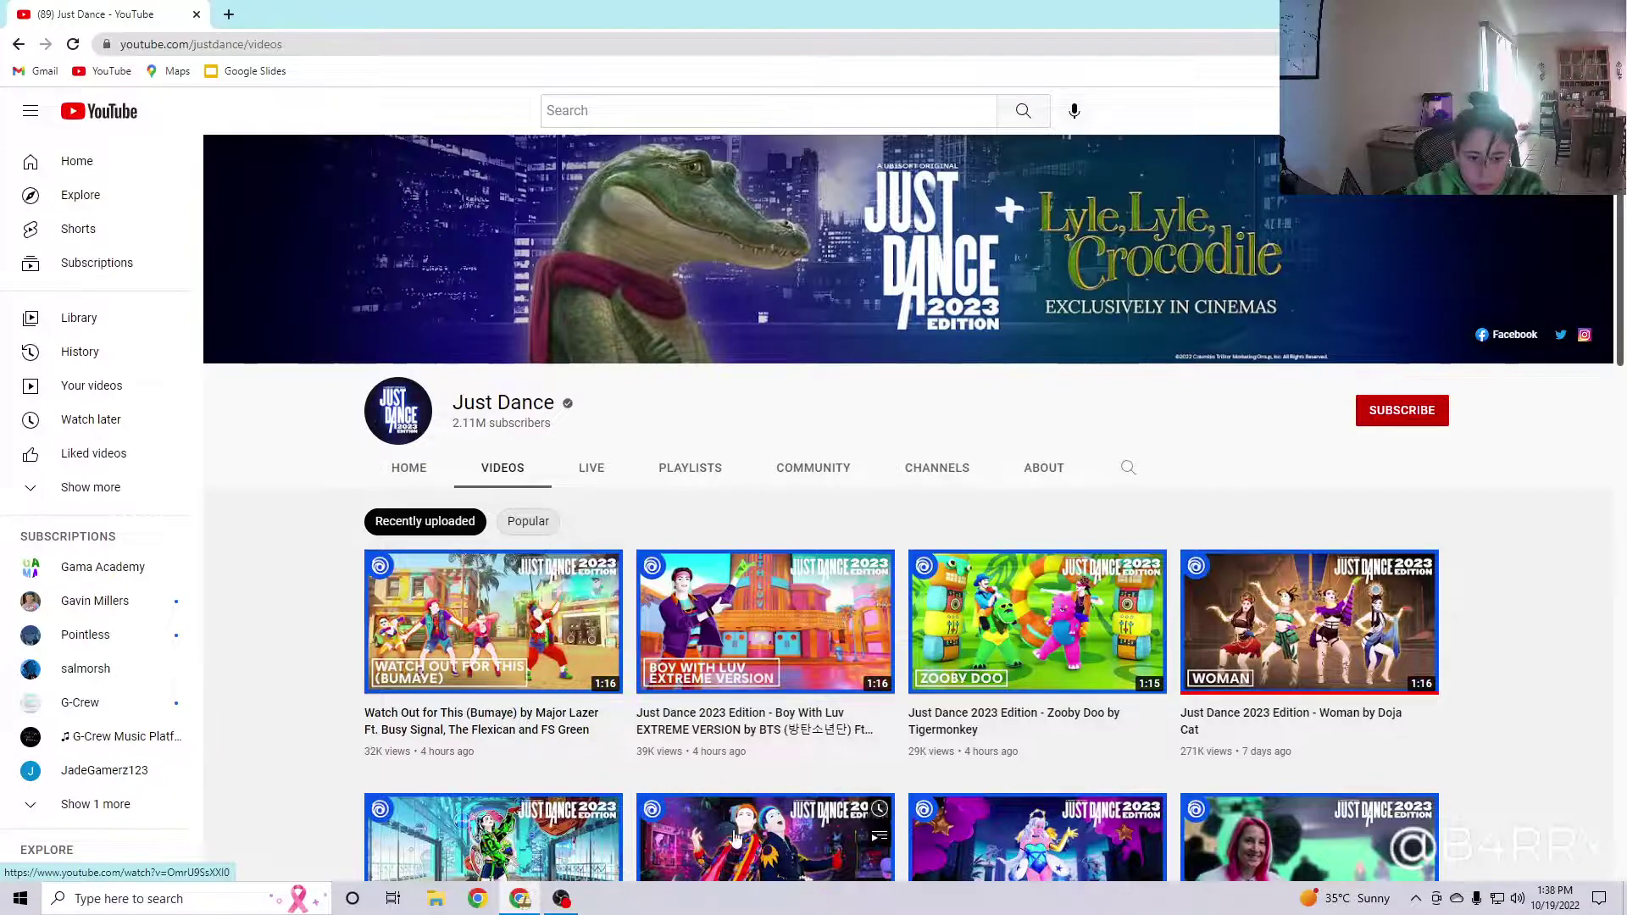
{"action": "left_click", "coordinate": [761, 626]}
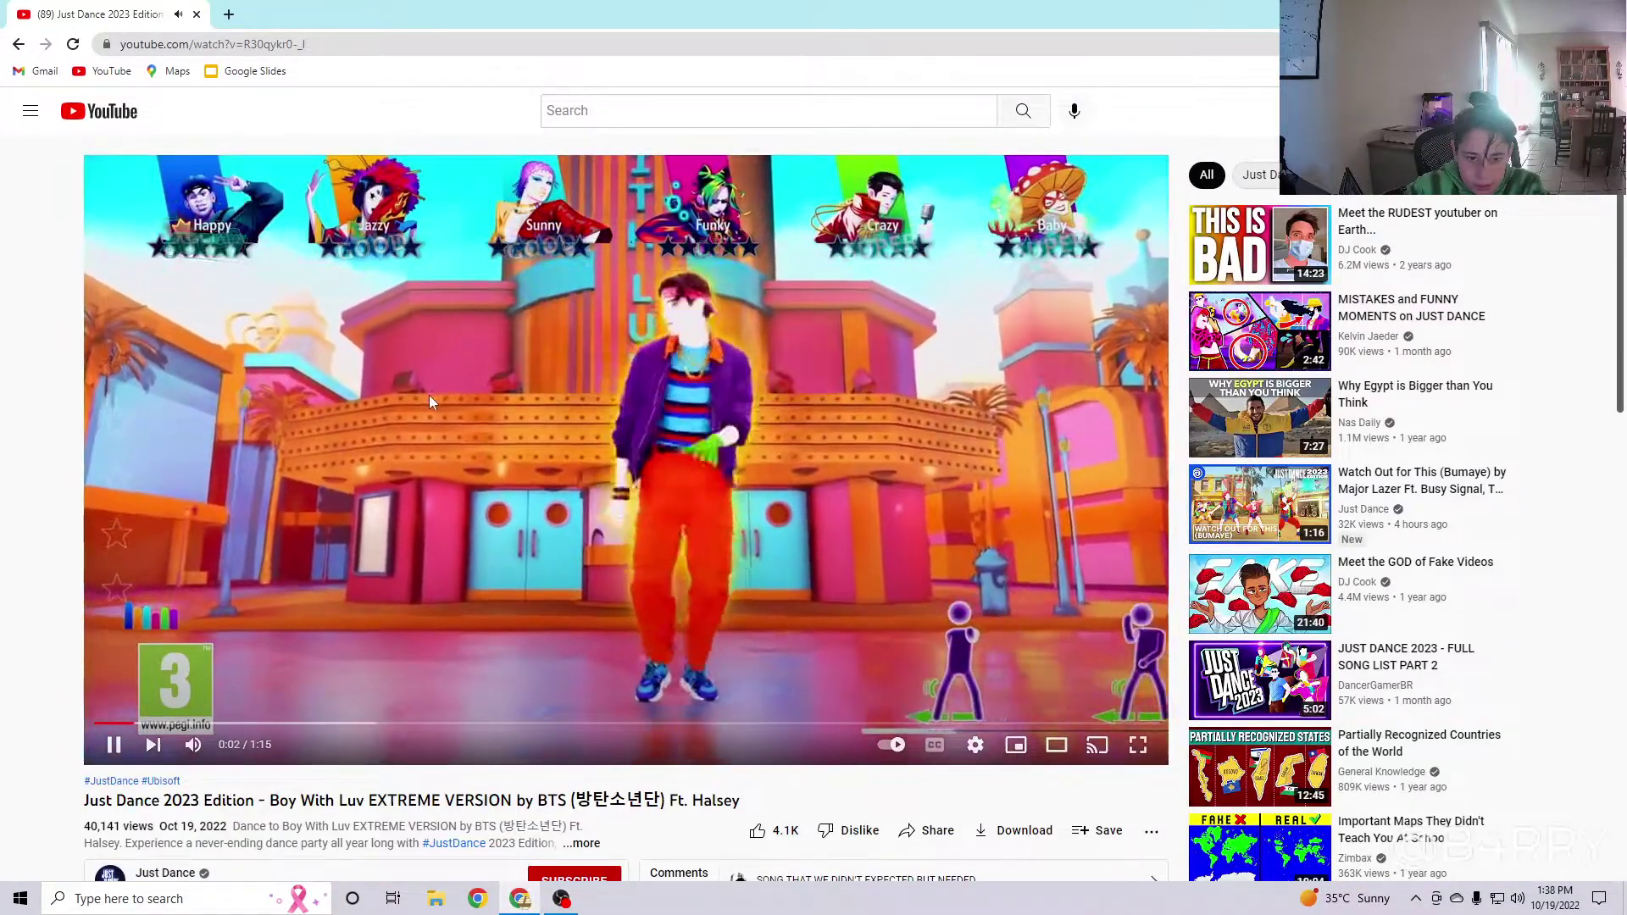
{"action": "scroll", "coordinate": [428, 395], "scroll_direction": "down", "scroll_amount": 2}
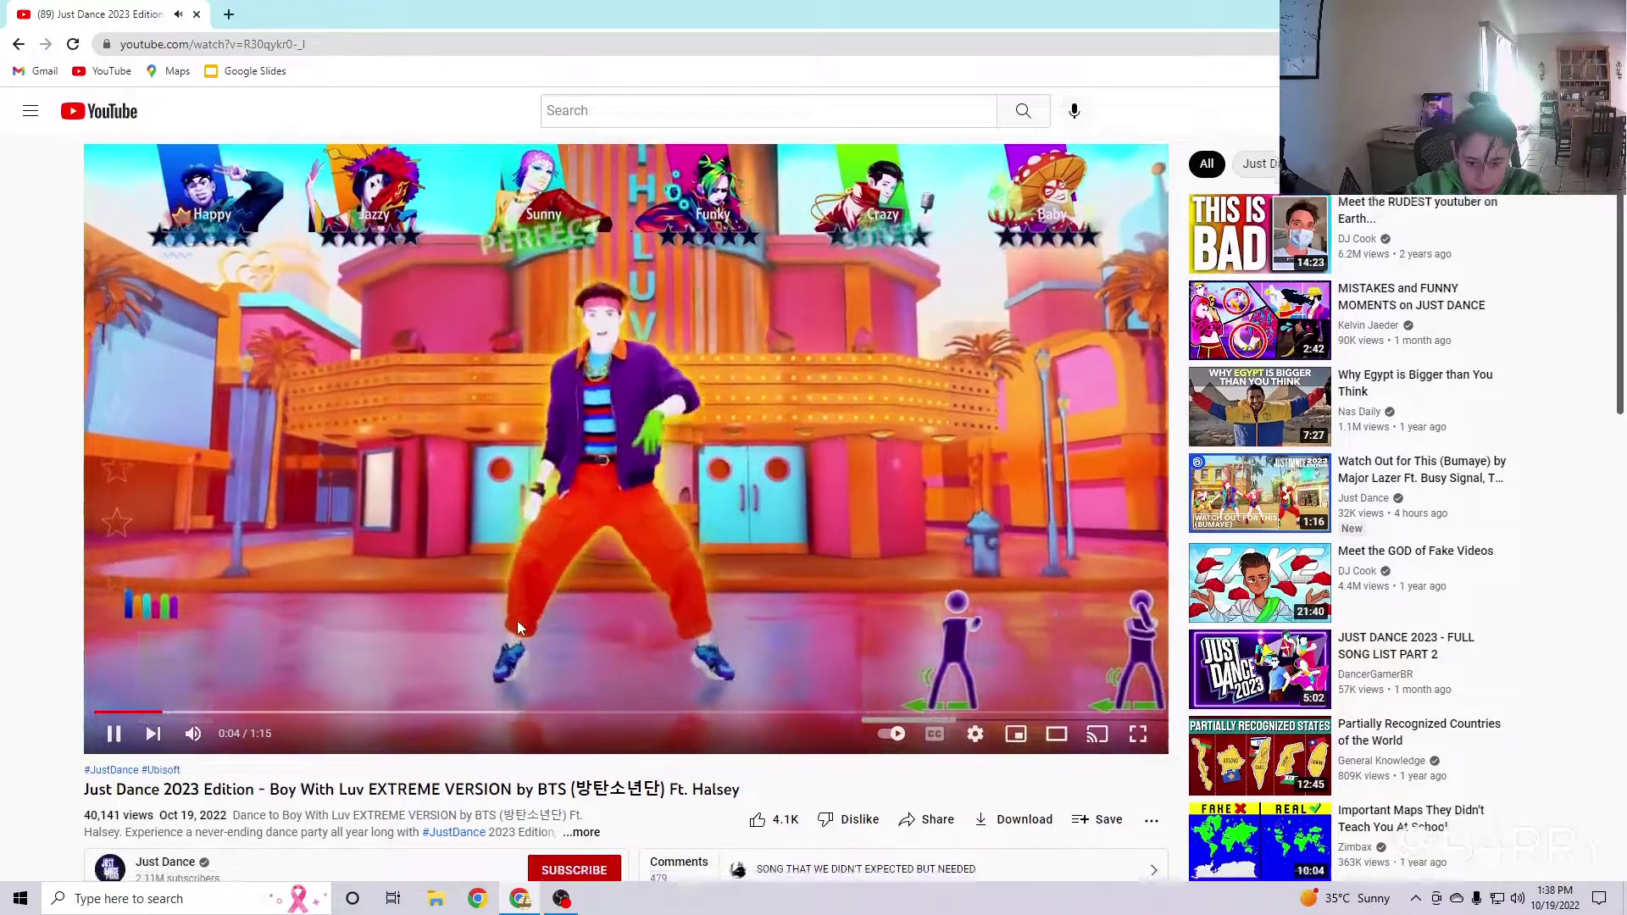
{"action": "scroll", "coordinate": [382, 637], "scroll_direction": "up", "scroll_amount": 2}
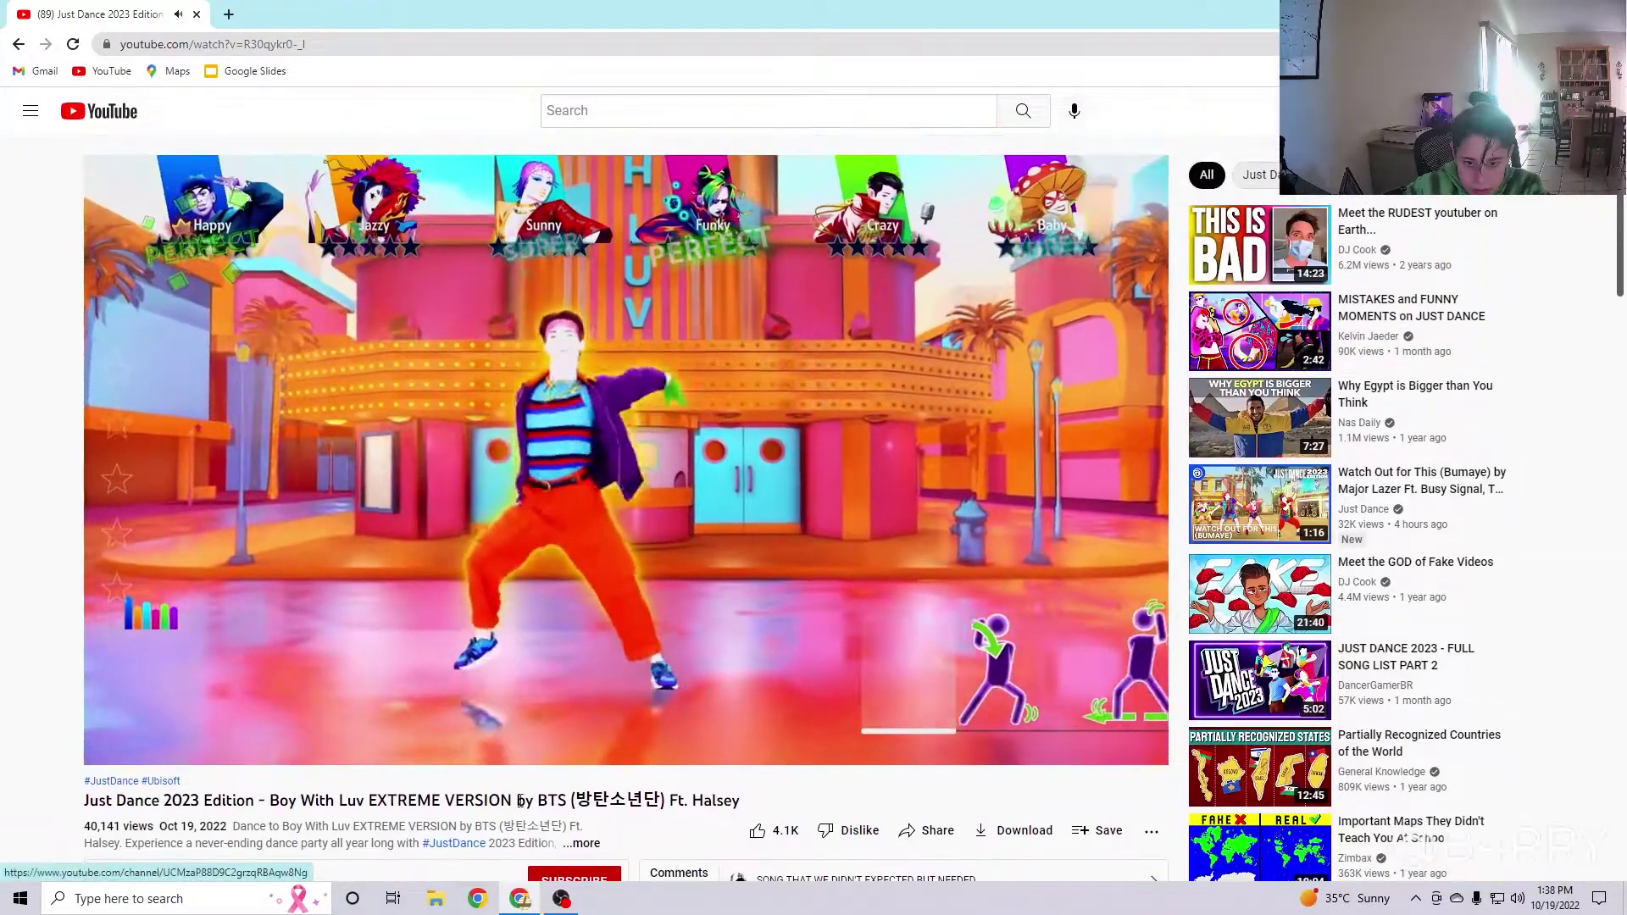
{"action": "left_click", "coordinate": [585, 843]}
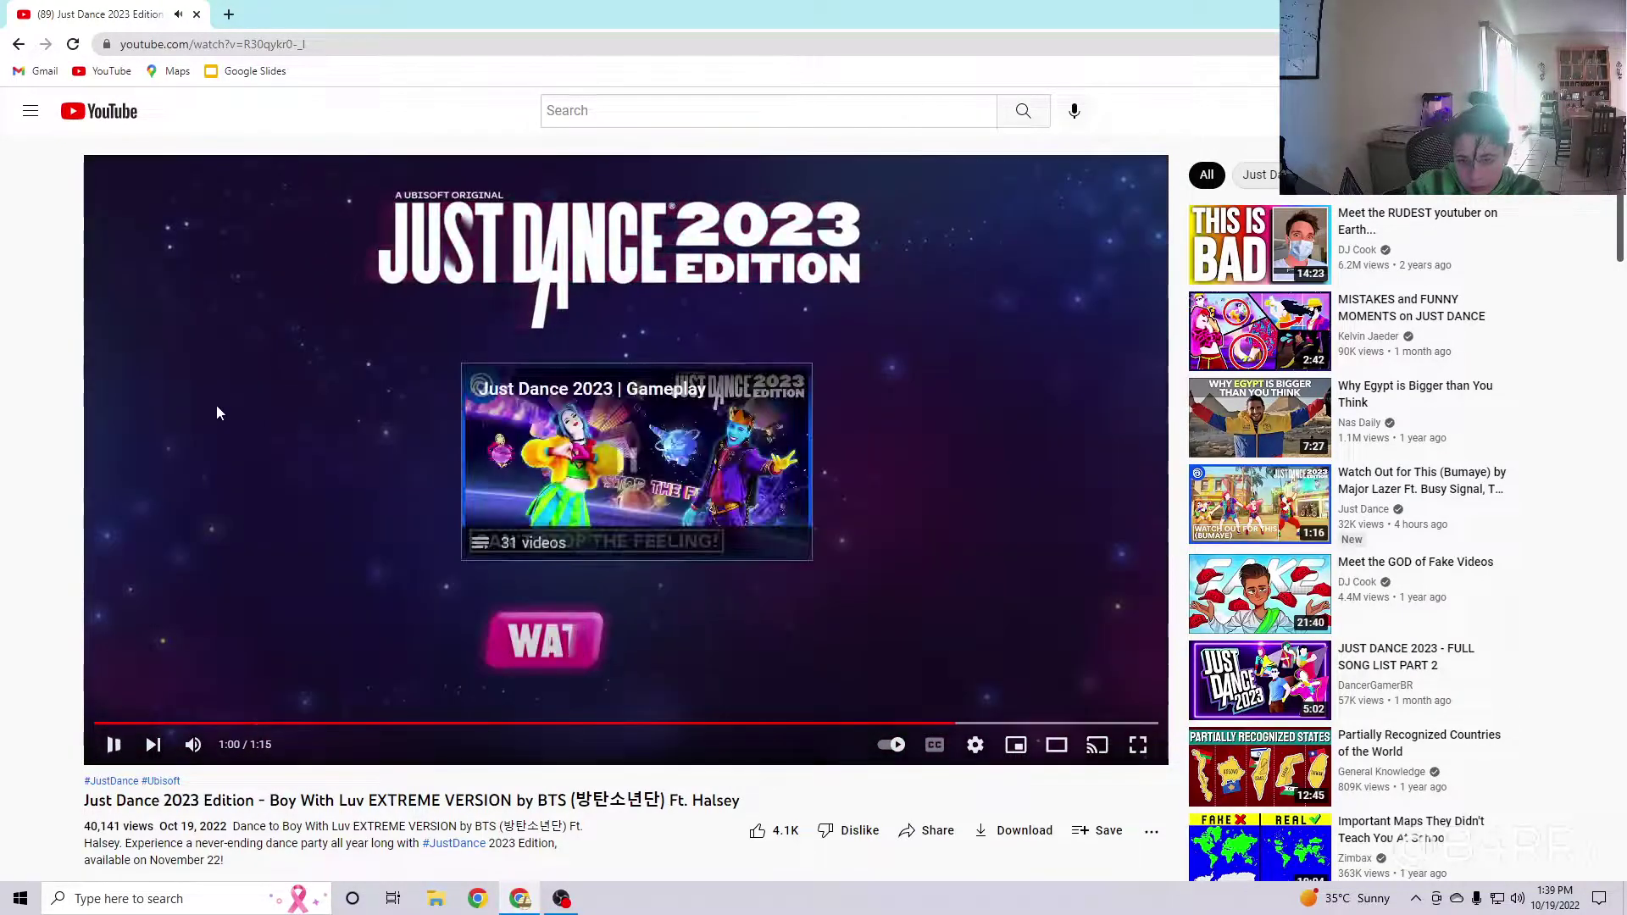
Step: Pause the Boy With Luv reveal at 1:00, then return to the Just Dance YouTube tab
{"action": "left_click", "coordinate": [216, 406]}
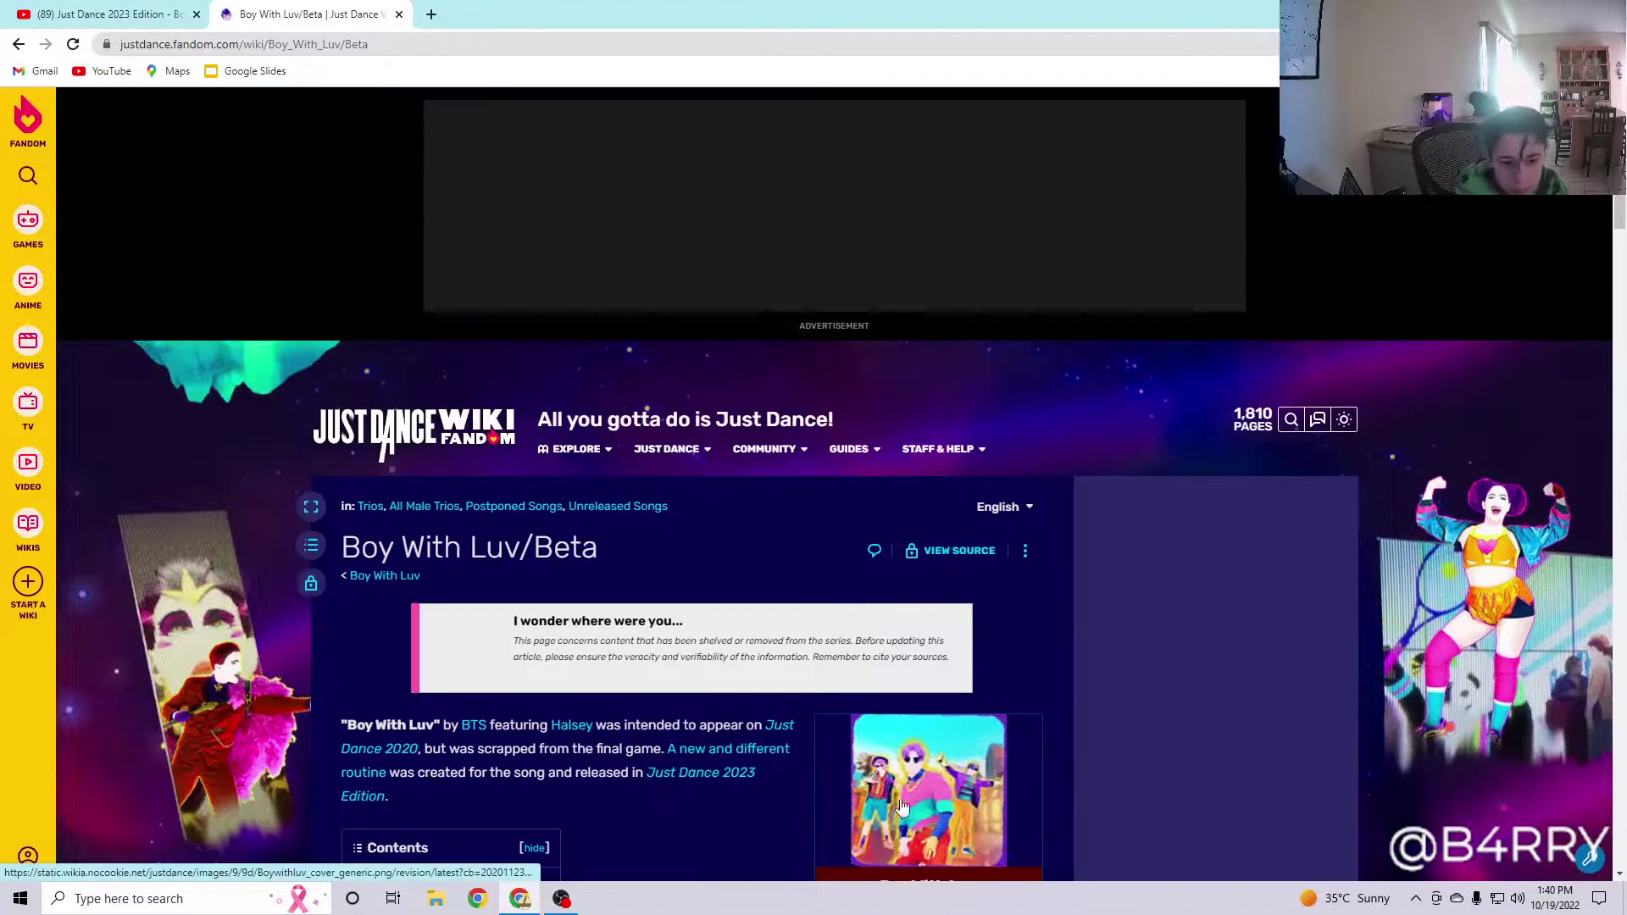
{"action": "scroll", "coordinate": [948, 609], "scroll_direction": "down", "scroll_amount": 5}
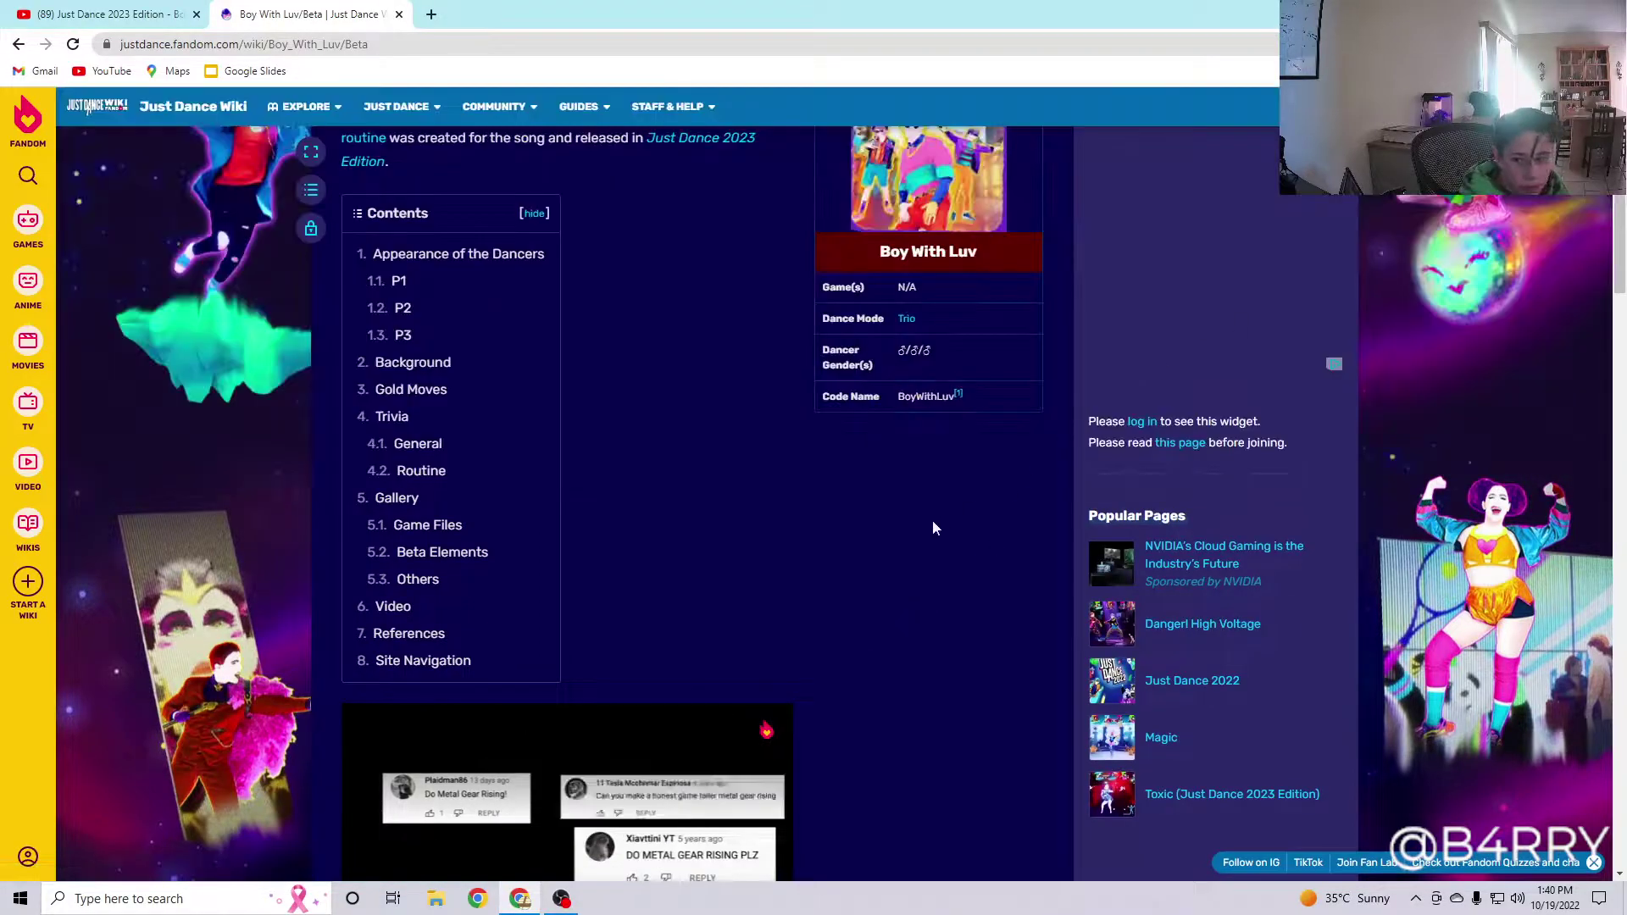
{"action": "scroll", "coordinate": [931, 521], "scroll_direction": "up", "scroll_amount": 3}
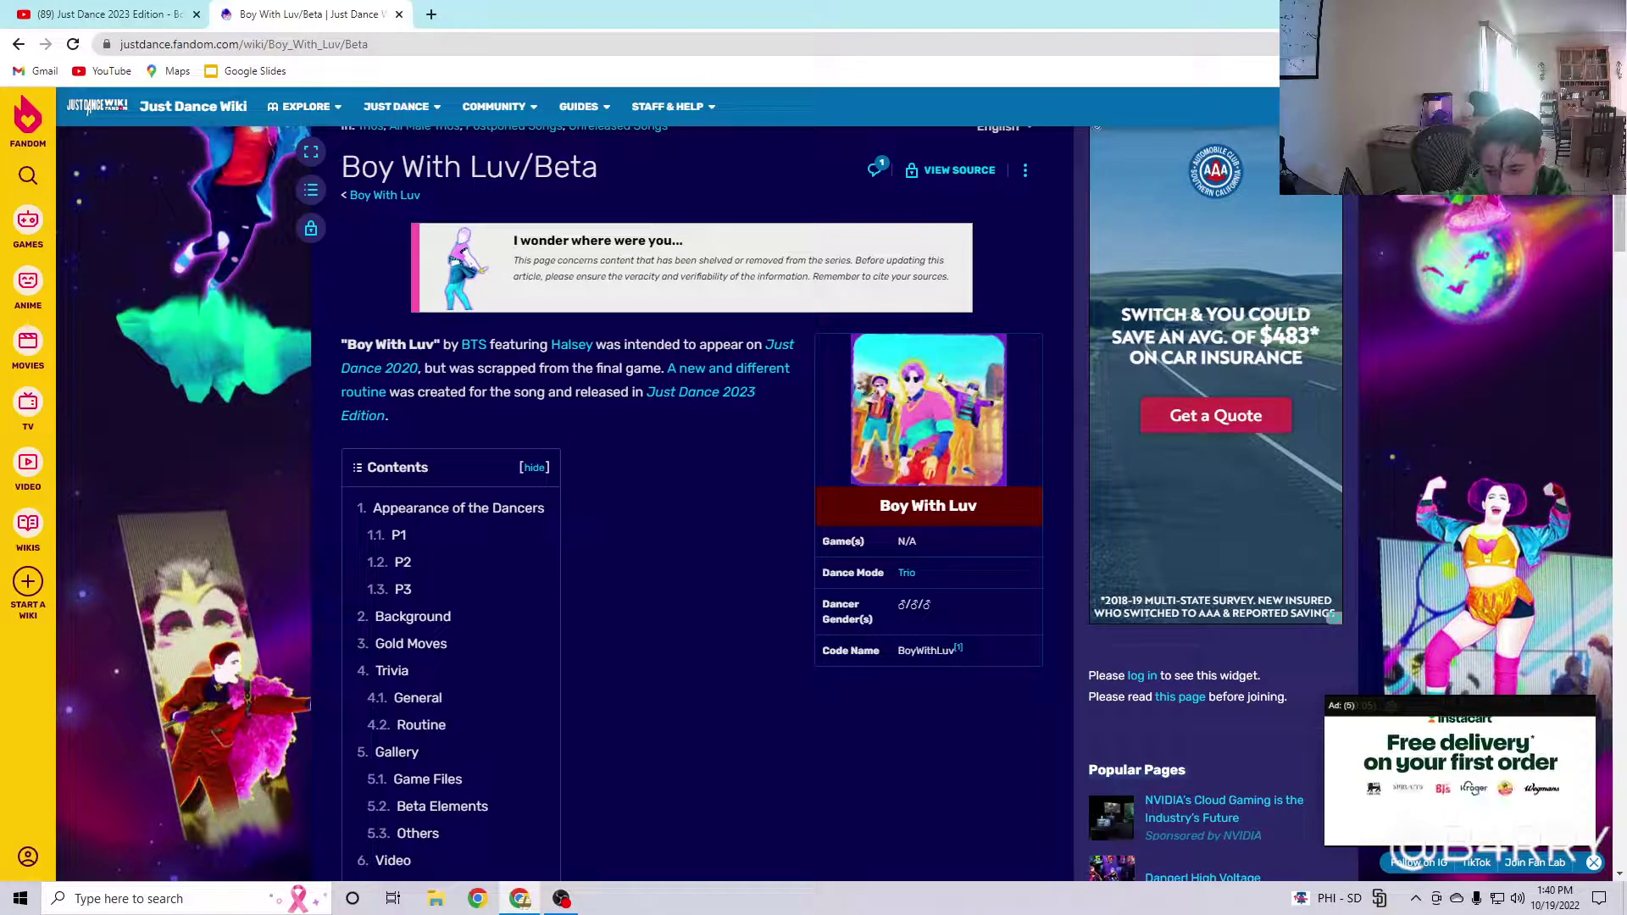
{"action": "key", "text": "ctrl+shift+Tab"}
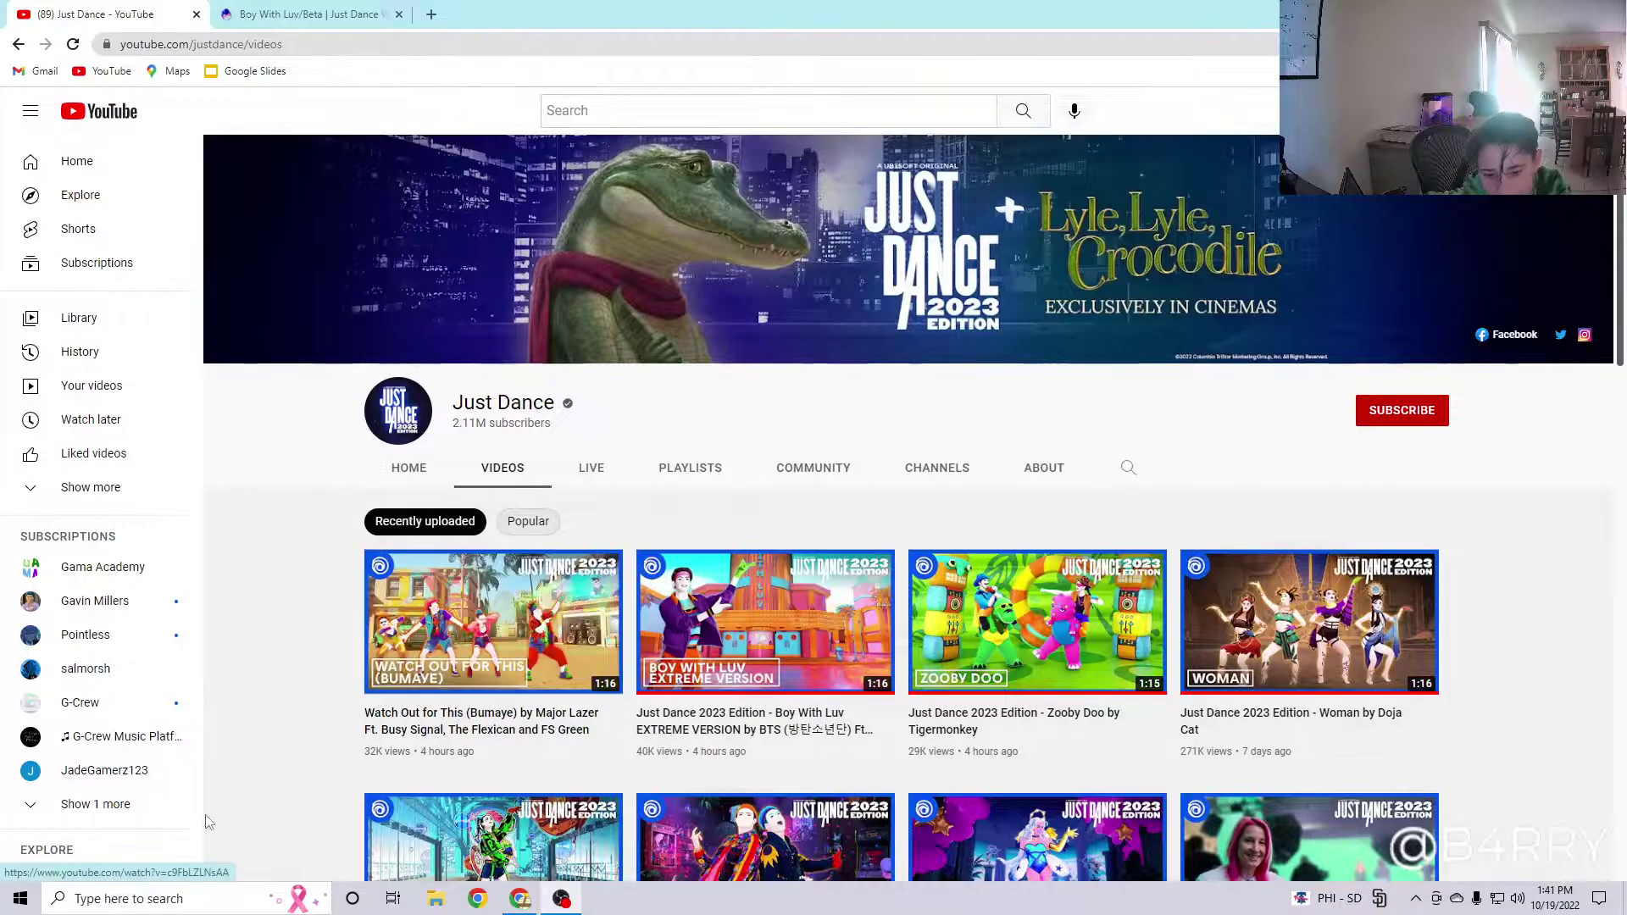
Step: Play the Watch Out for This (Bumaye) reveal in full screen
{"action": "left_click", "coordinate": [534, 614]}
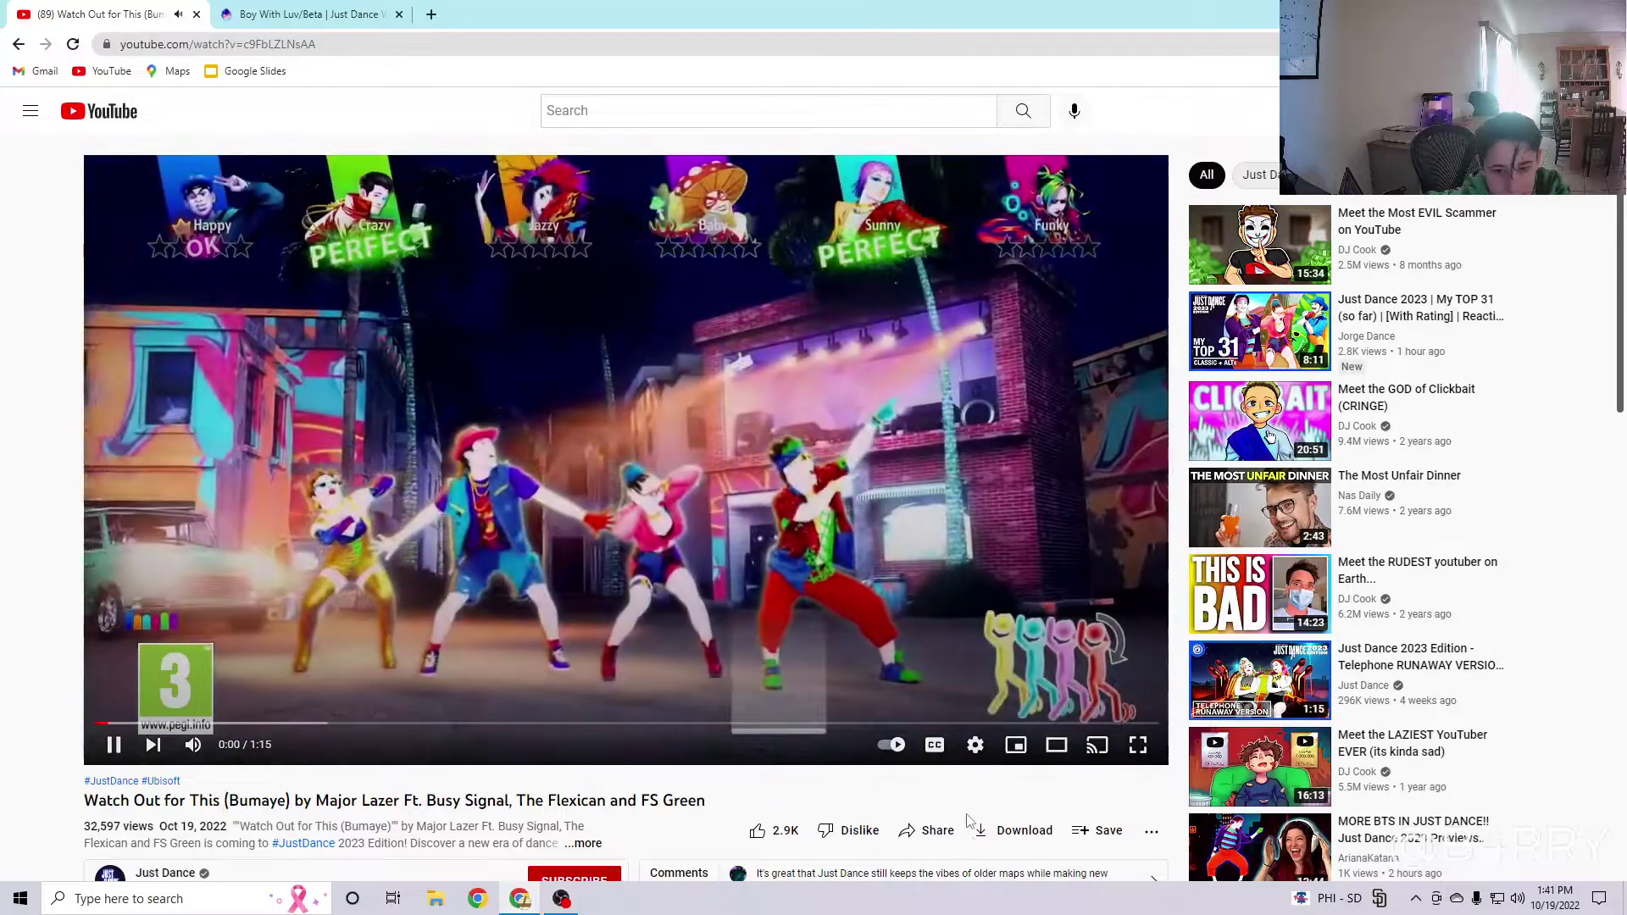
{"action": "key", "text": "f"}
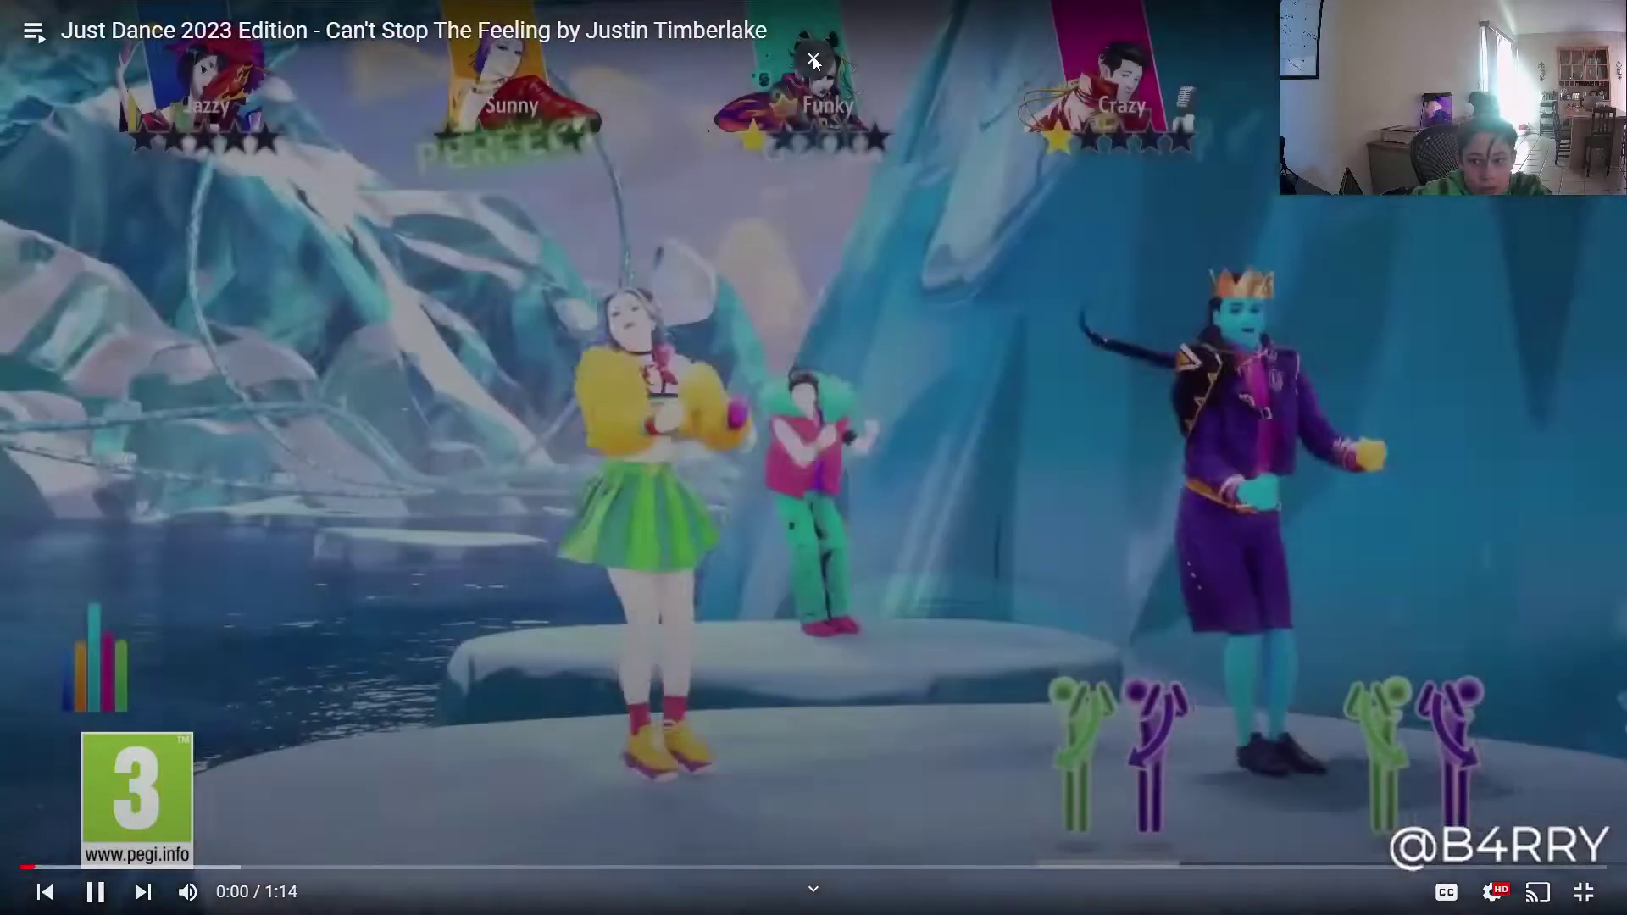
{"action": "scroll", "coordinate": [258, 579], "scroll_direction": "down", "scroll_amount": 3}
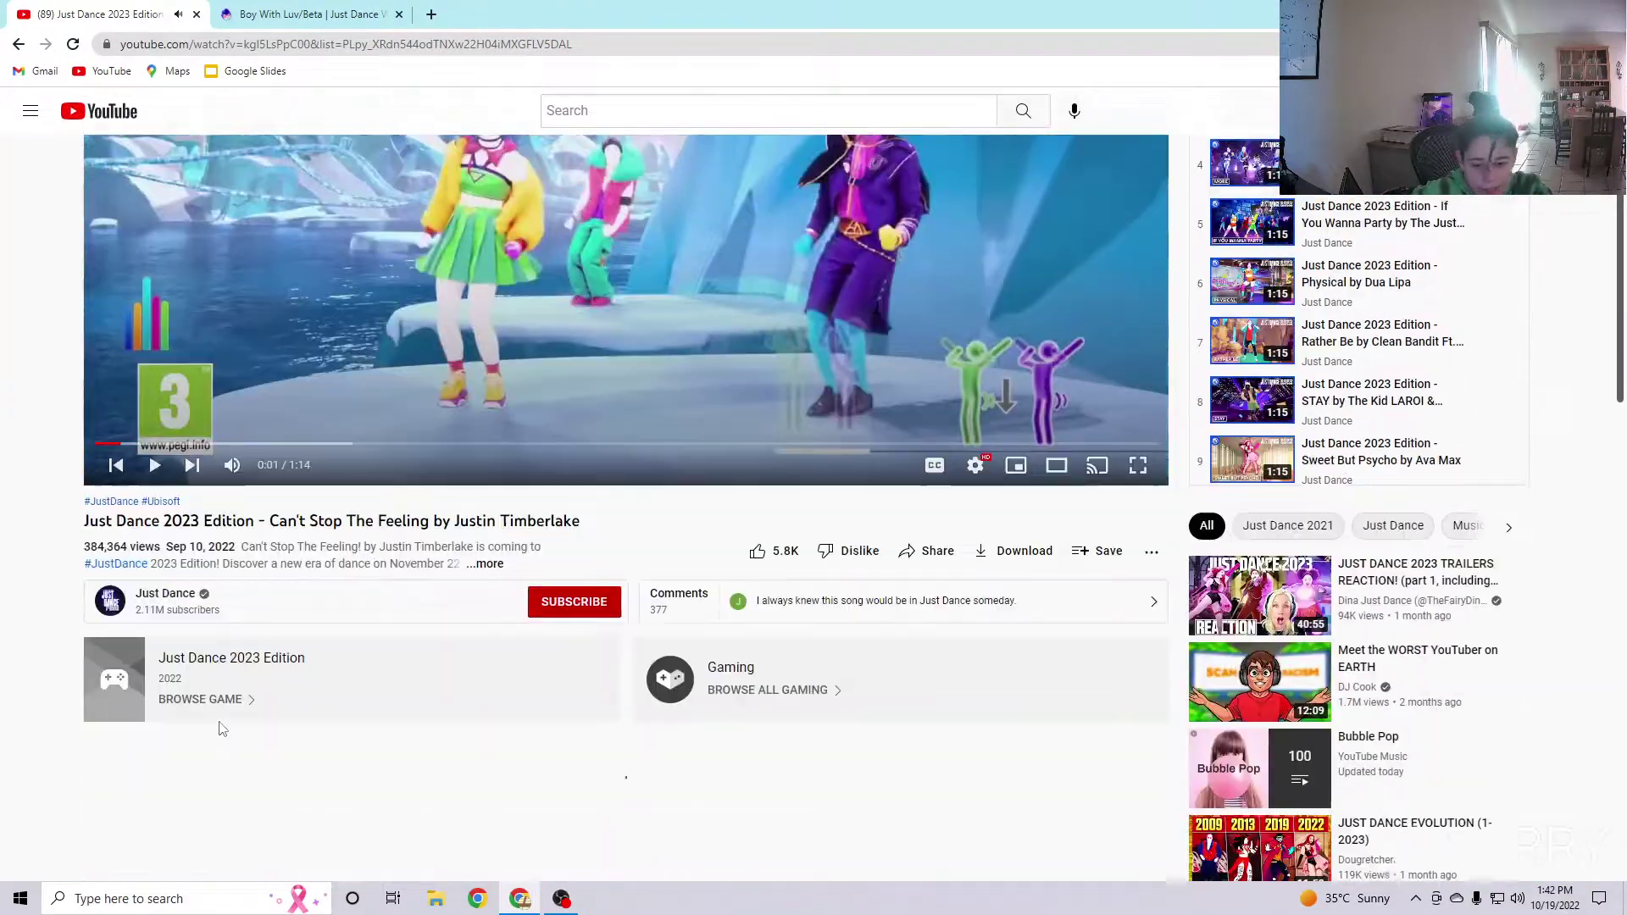
Step: Leave Can't Stop The Feeling, dismiss the miniplayer, and reopen the Just Dance channel's Videos list
{"action": "left_click", "coordinate": [110, 543]}
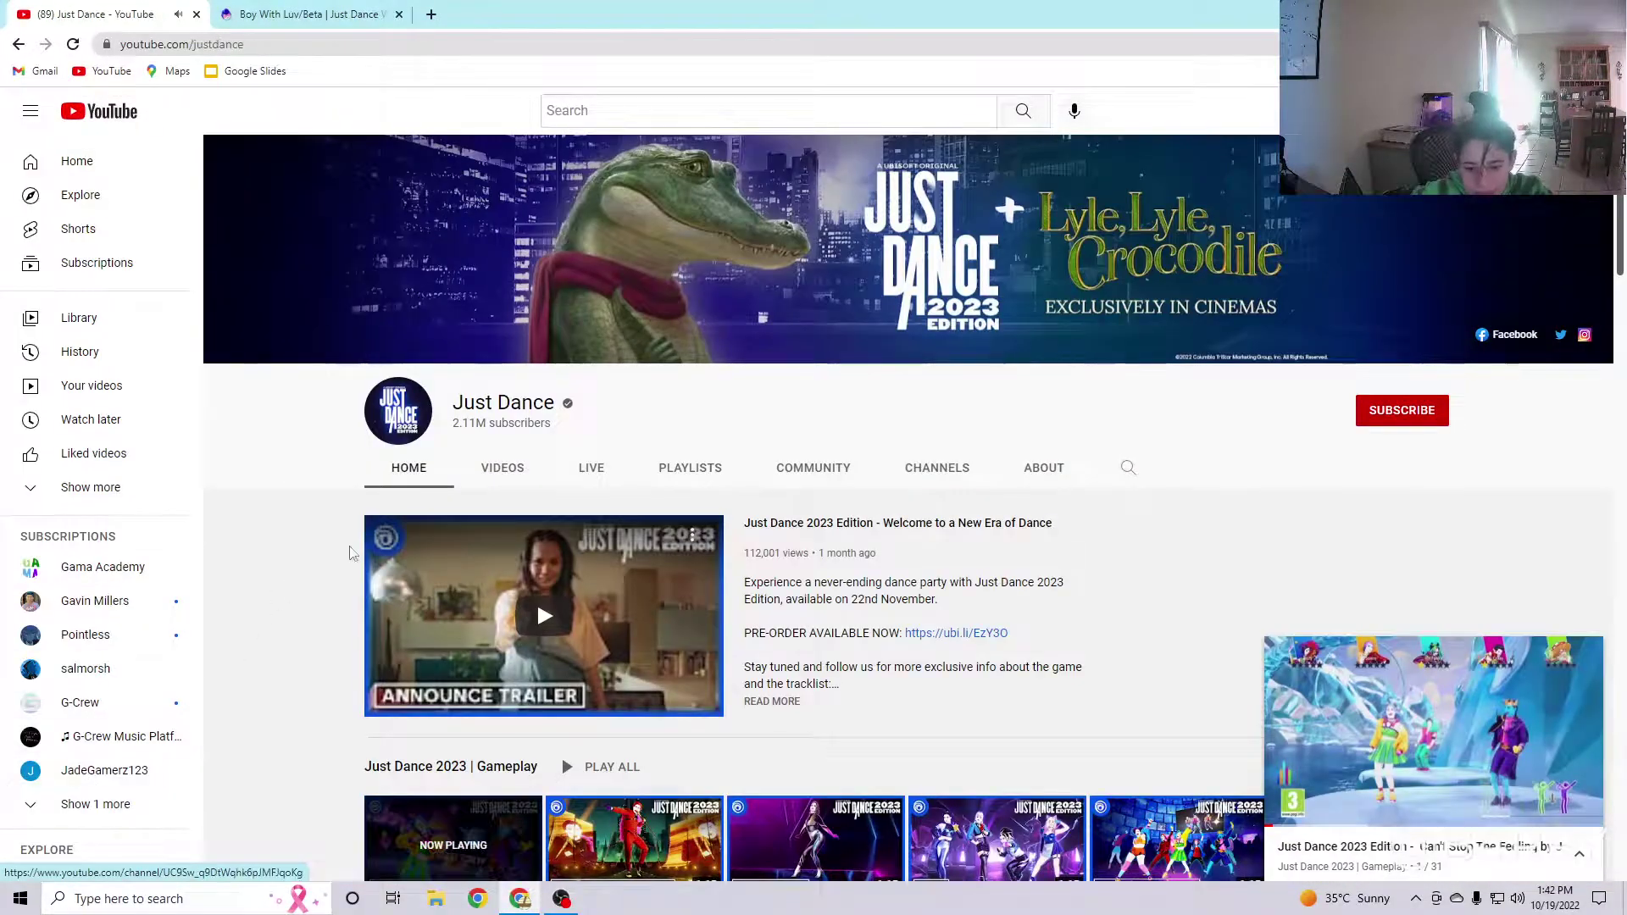
{"action": "left_click", "coordinate": [1578, 640]}
{"action": "scroll", "coordinate": [891, 572], "scroll_direction": "down", "scroll_amount": 4}
{"action": "scroll", "coordinate": [611, 727], "scroll_direction": "up", "scroll_amount": 2}
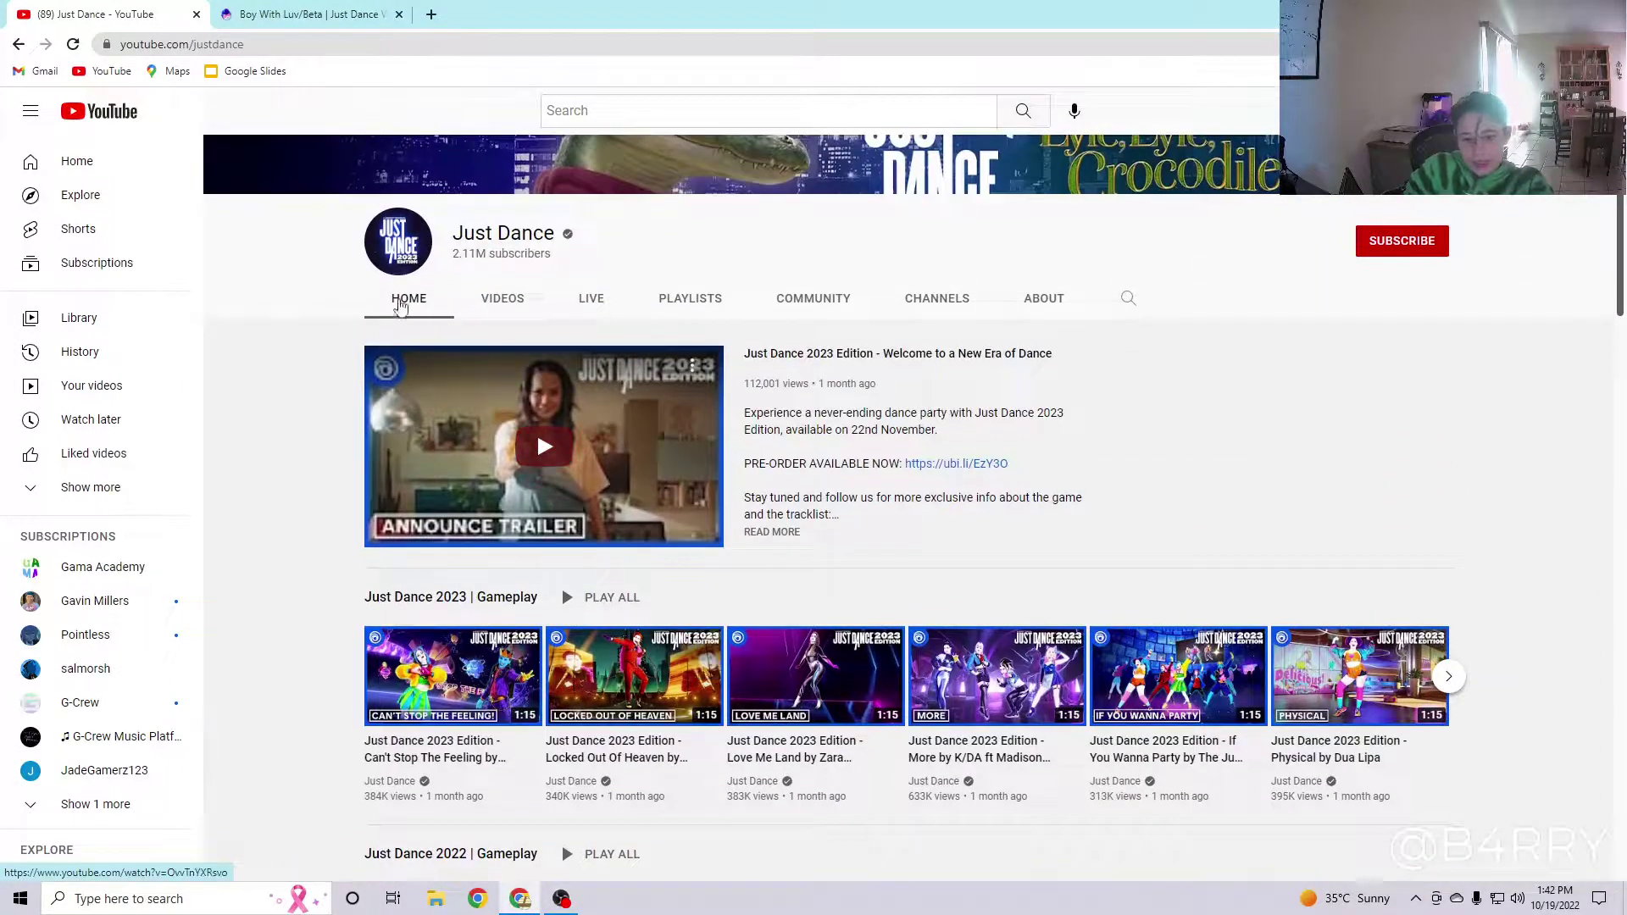
{"action": "left_click", "coordinate": [503, 298]}
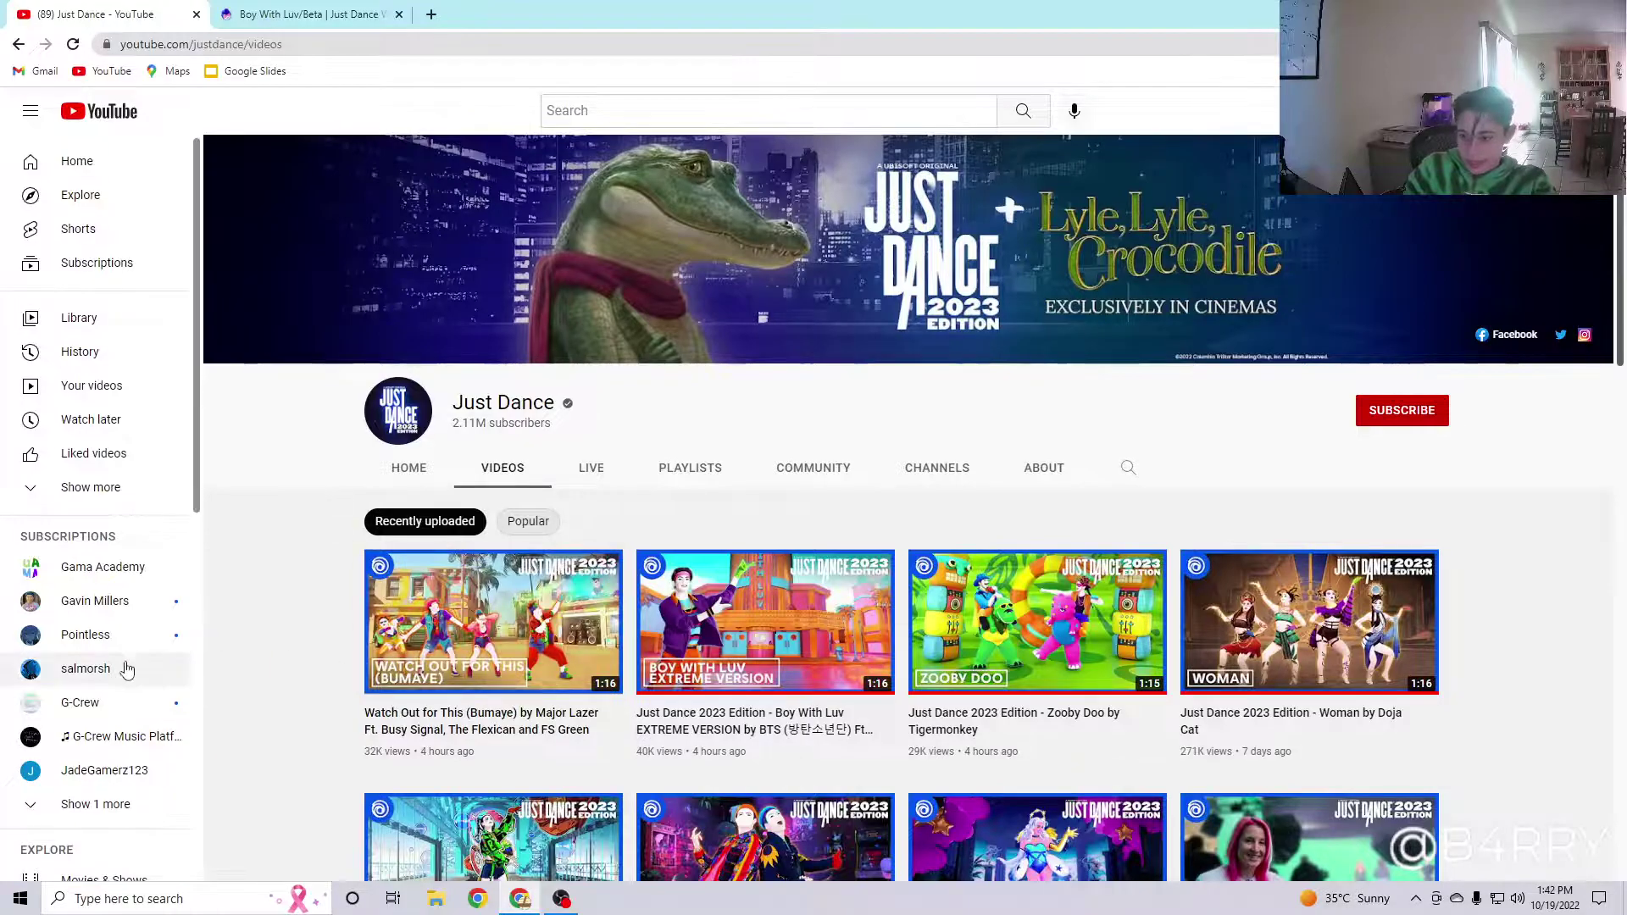